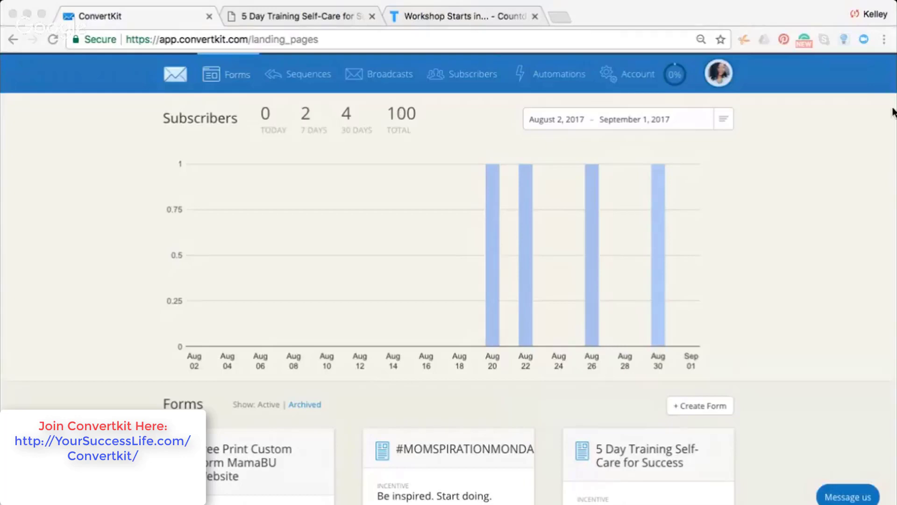
Scroll the ConvertKit dashboard down to the Forms section showing 100 subscribers and three forms
{"action": "left_click", "coordinate": [892, 178]}
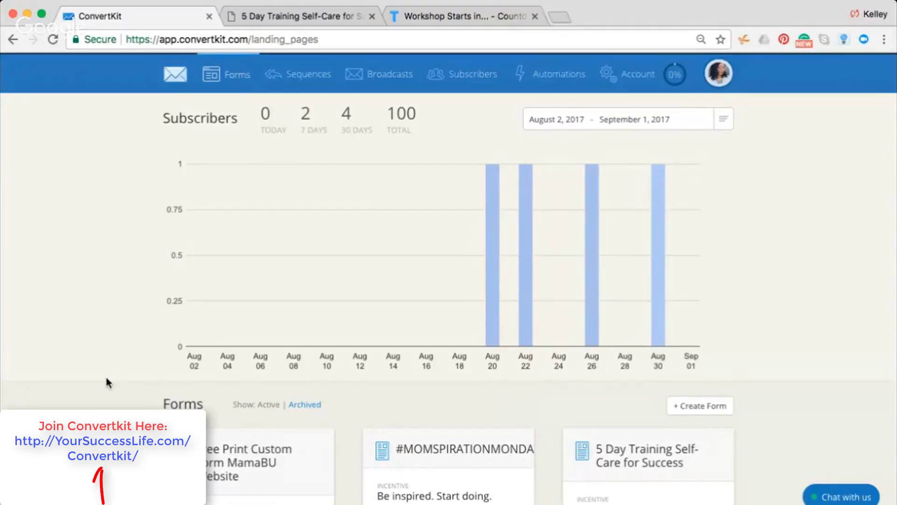
{"action": "scroll", "coordinate": [835, 383], "scroll_direction": "down", "scroll_amount": 4}
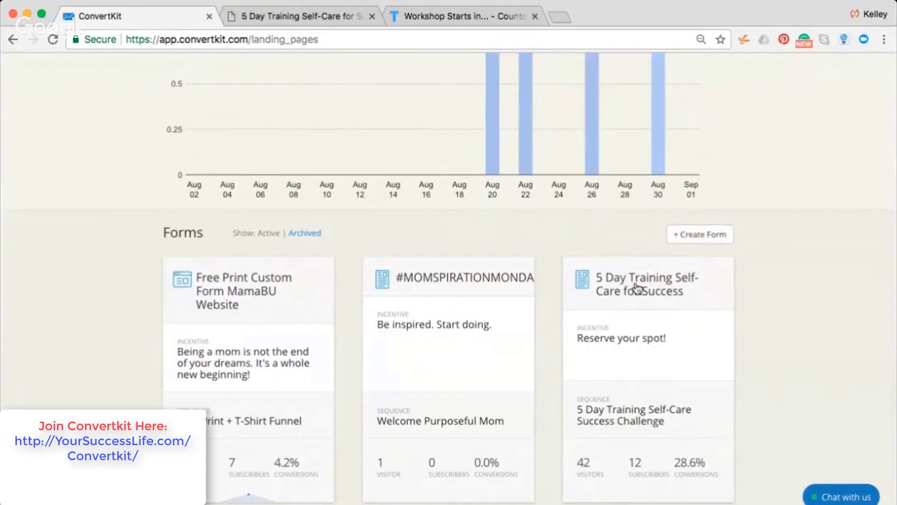
Open the '5 Day Training Self-Care for Success' landing page and preview it in a new tab
{"action": "left_click", "coordinate": [637, 287]}
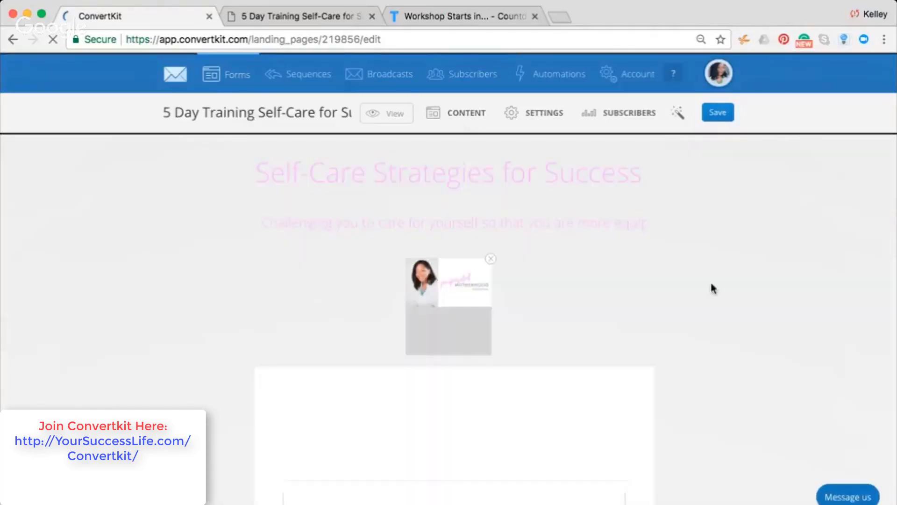
{"action": "left_click", "coordinate": [384, 115]}
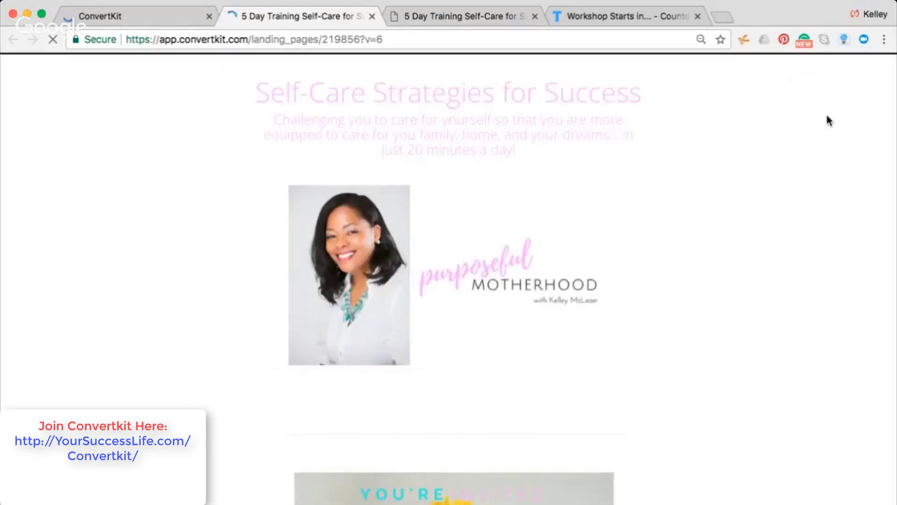
Scroll the preview to its sign-up form, try the First Name field, then return to the editor tab
{"action": "scroll", "coordinate": [339, 106], "scroll_direction": "down", "scroll_amount": 1}
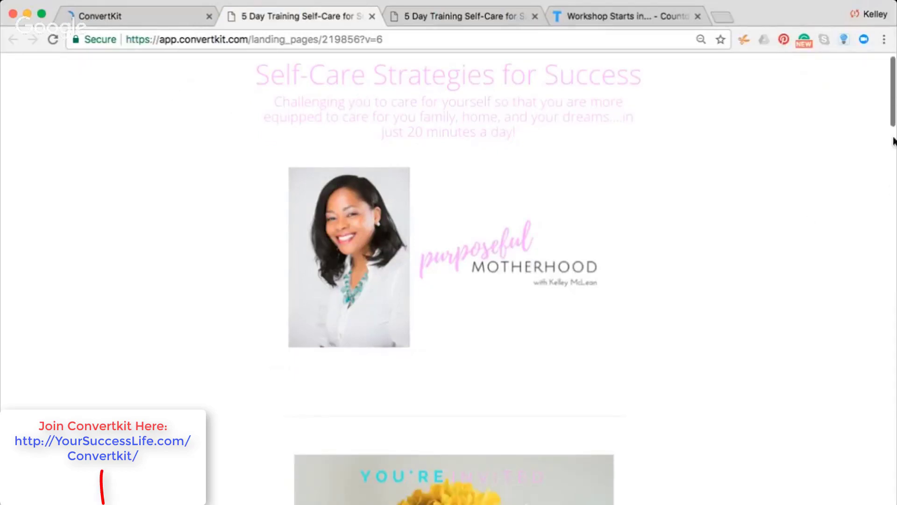
{"action": "left_click_drag", "start_coordinate": [893, 136], "coordinate": [894, 299]}
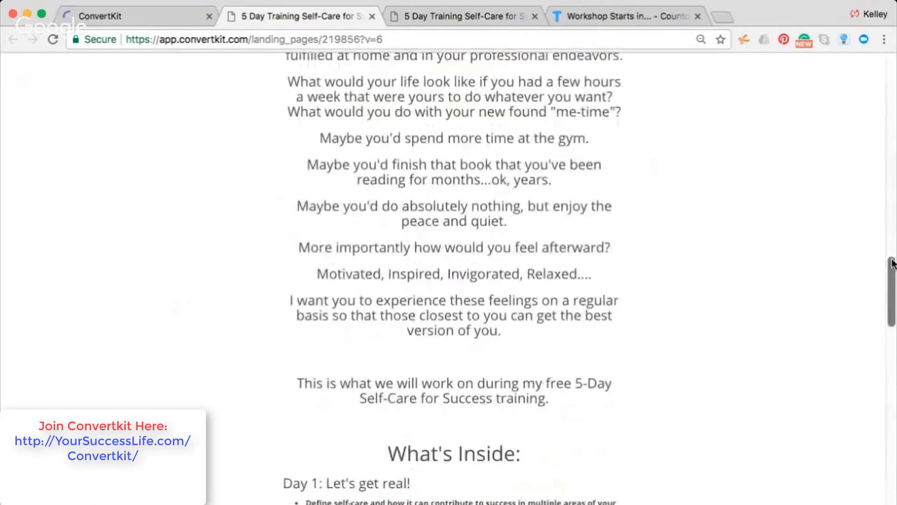
{"action": "left_click_drag", "start_coordinate": [894, 264], "coordinate": [892, 472]}
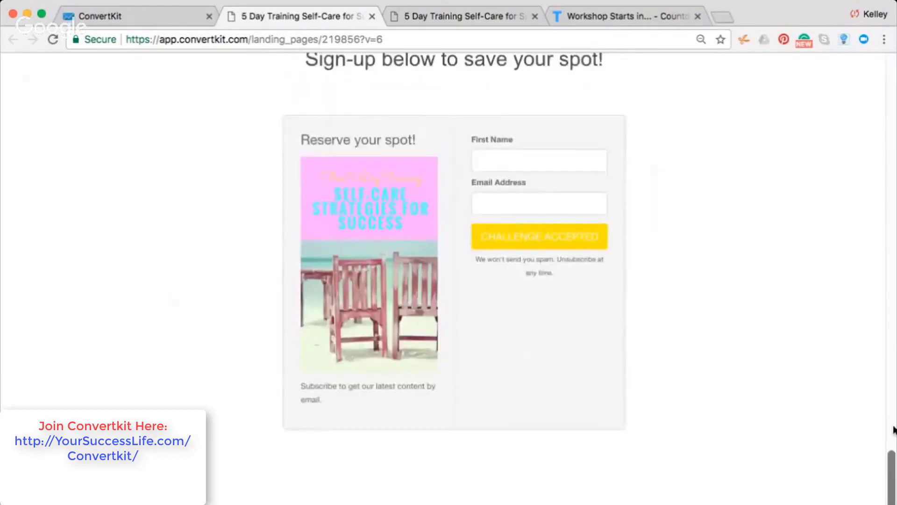
{"action": "left_click", "coordinate": [510, 159]}
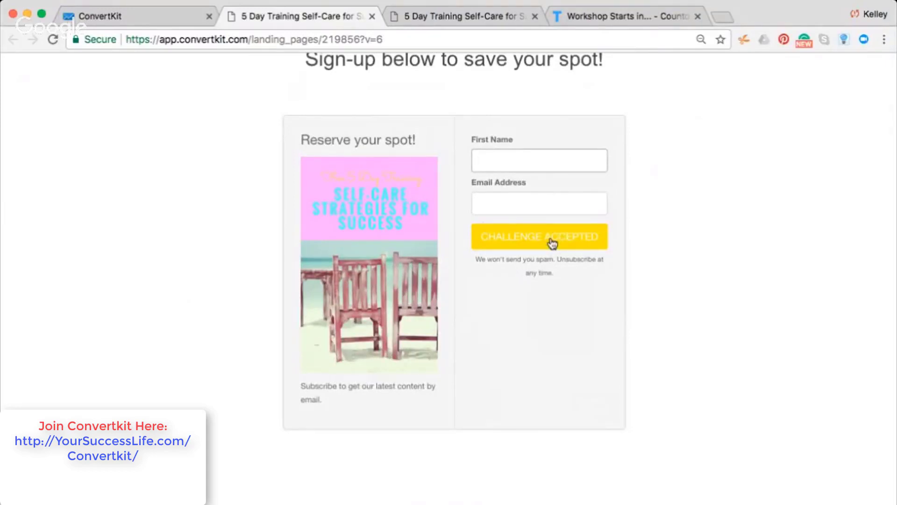
{"action": "left_click", "coordinate": [162, 15]}
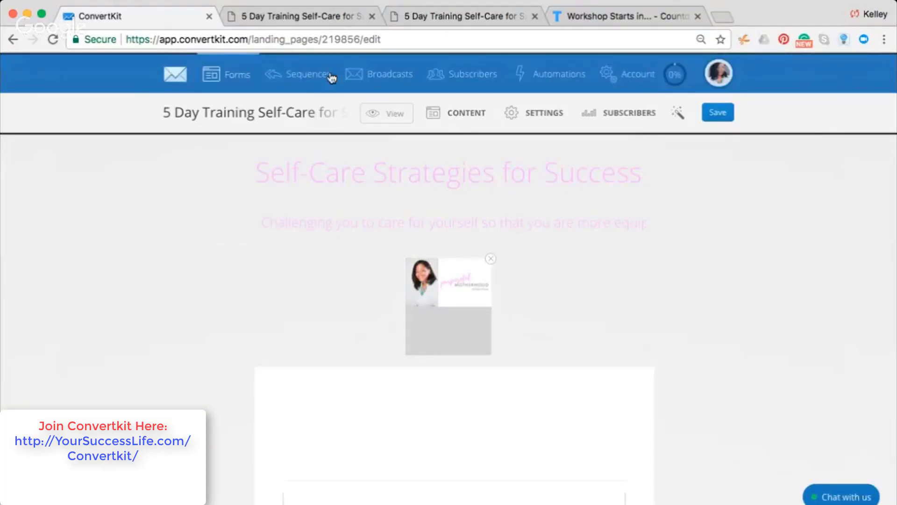
Open the Sequences page listing the '5 Day Training Self-Care Success Challenge' sequence
{"action": "left_click", "coordinate": [315, 76]}
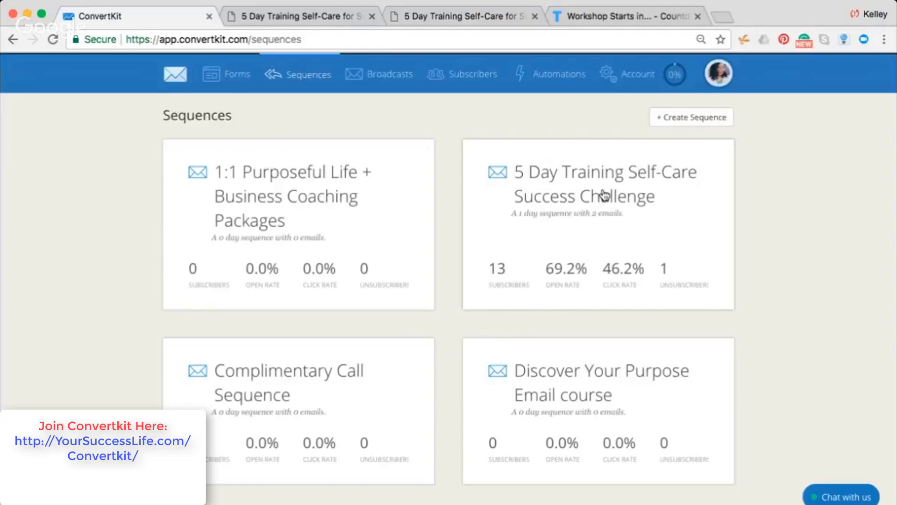
{"action": "left_click", "coordinate": [605, 192]}
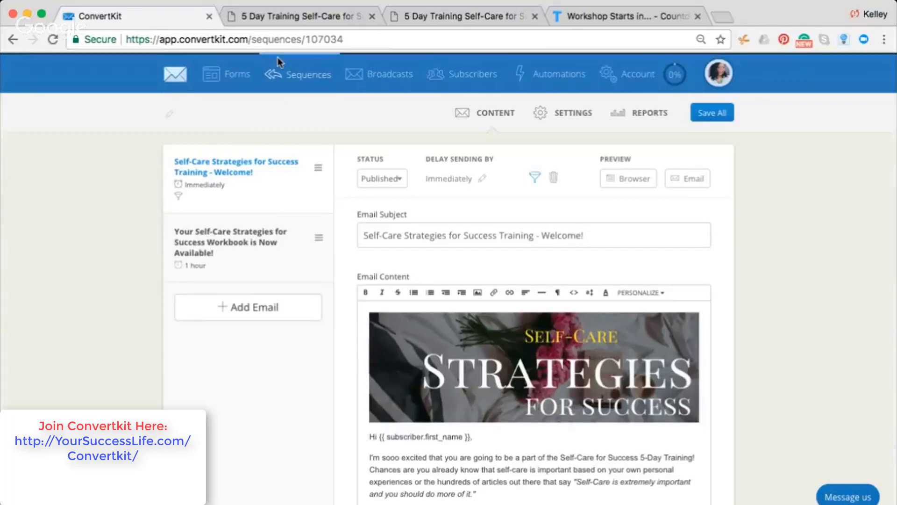
{"action": "left_click", "coordinate": [302, 79]}
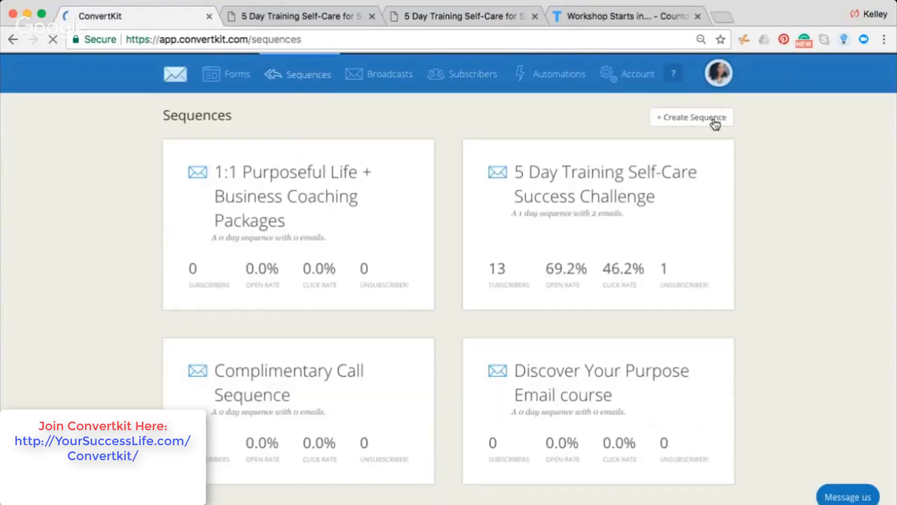
Create a new sequence named 'Welcome Email' with its default draft 'How to Build a Sequence'
{"action": "left_click", "coordinate": [684, 120]}
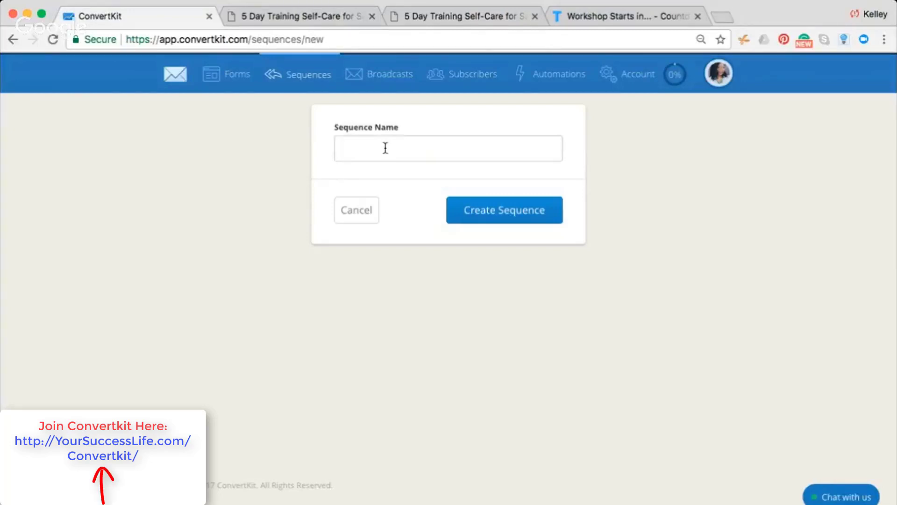
{"action": "type", "text": "Welcome Email"}
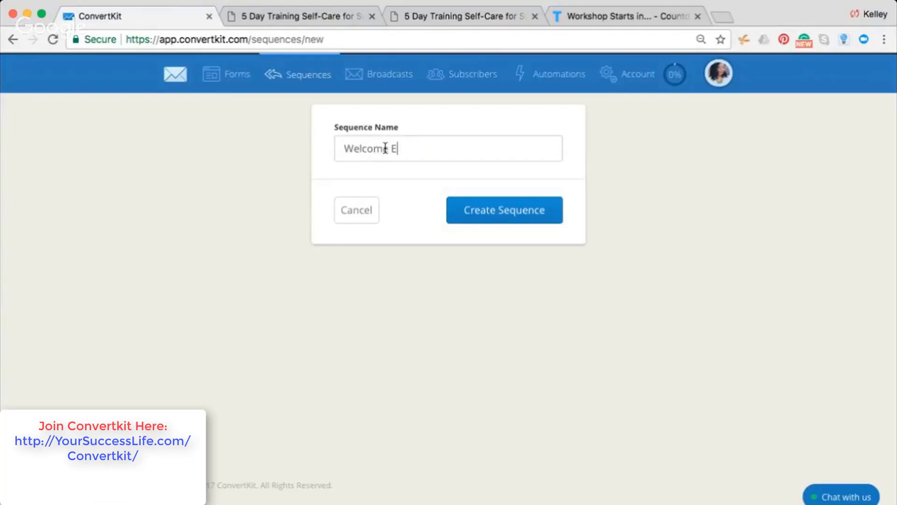
{"action": "left_click", "coordinate": [537, 220]}
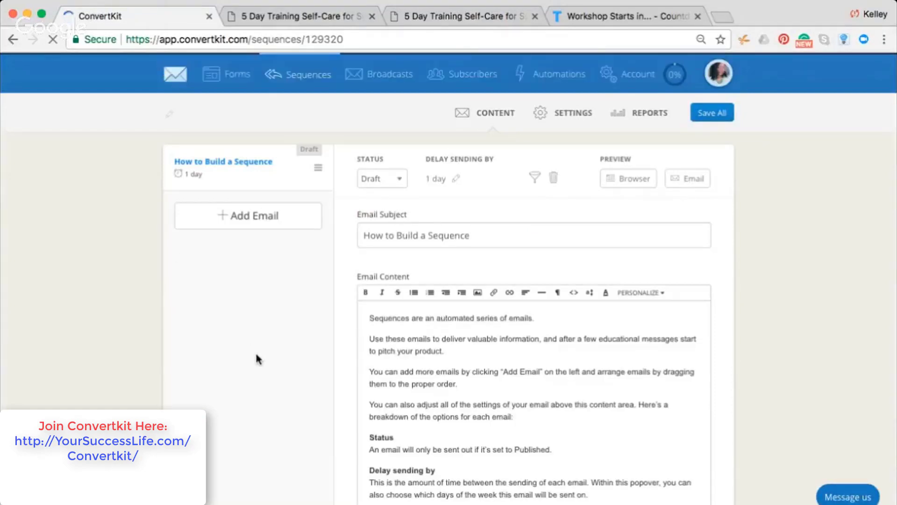
{"action": "left_click", "coordinate": [449, 365]}
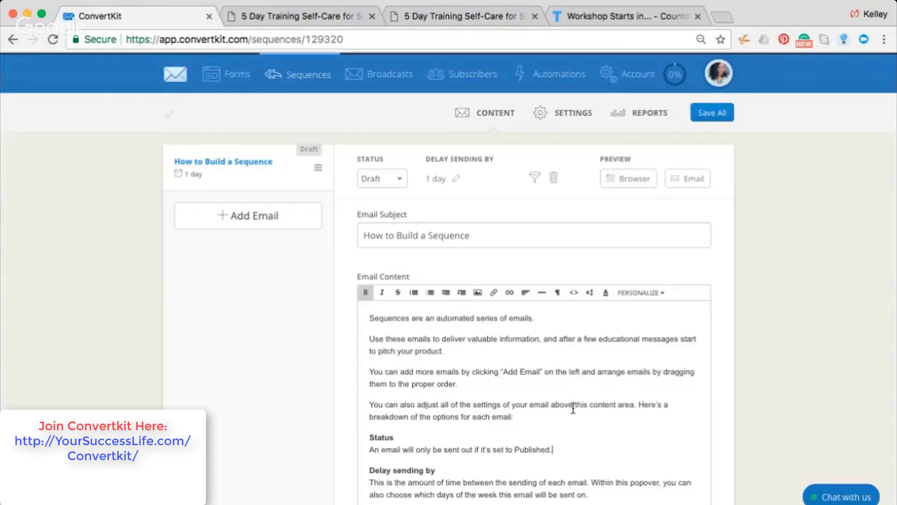
{"action": "scroll", "coordinate": [573, 408], "scroll_direction": "down", "scroll_amount": 1}
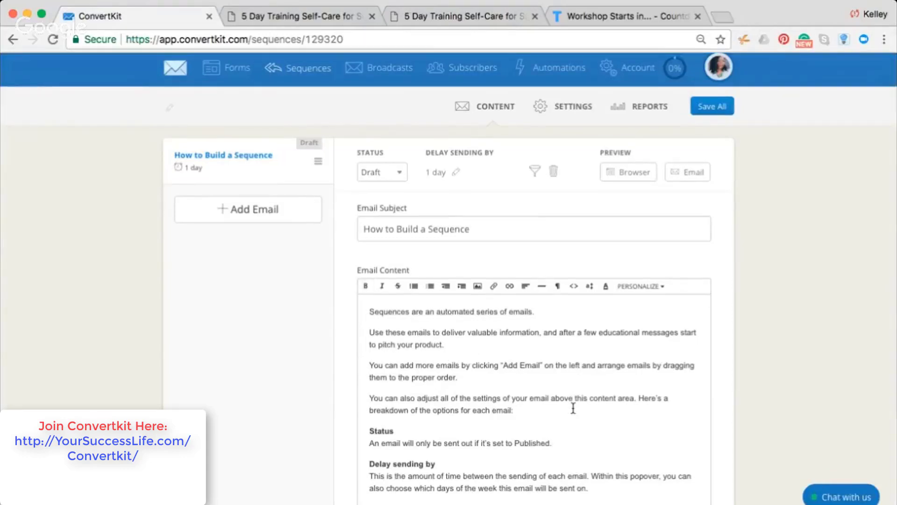
{"action": "key", "text": "Up"}
{"action": "key", "text": "Up"}
{"action": "key", "text": "Up"}
{"action": "key", "text": "Up"}
{"action": "key", "text": "Up"}
{"action": "key", "text": "Up"}
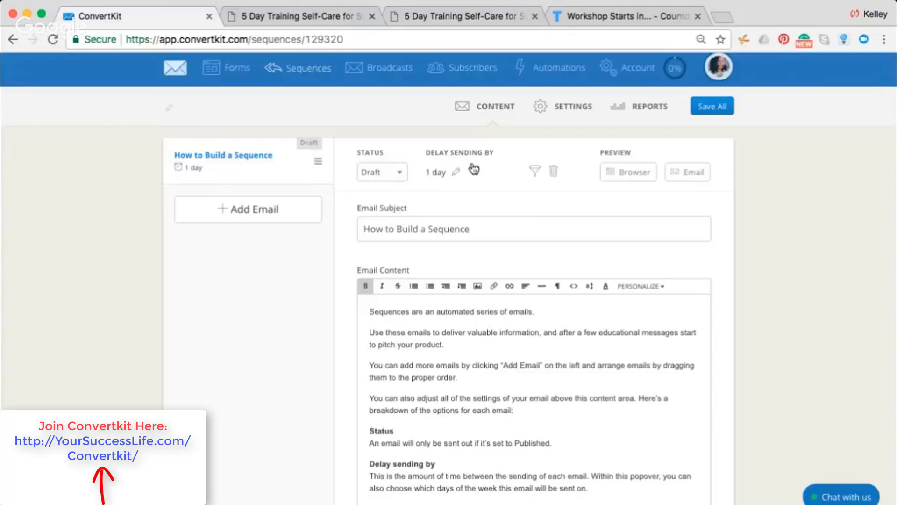
Change the 'How to Build a Sequence' email's sending delay from 1 day to 0 days
{"action": "left_click", "coordinate": [456, 172]}
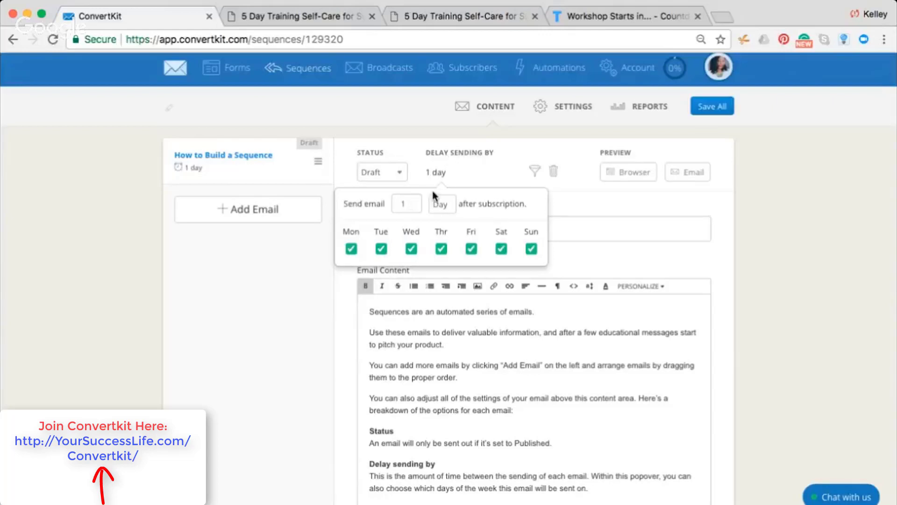
{"action": "left_click", "coordinate": [412, 206]}
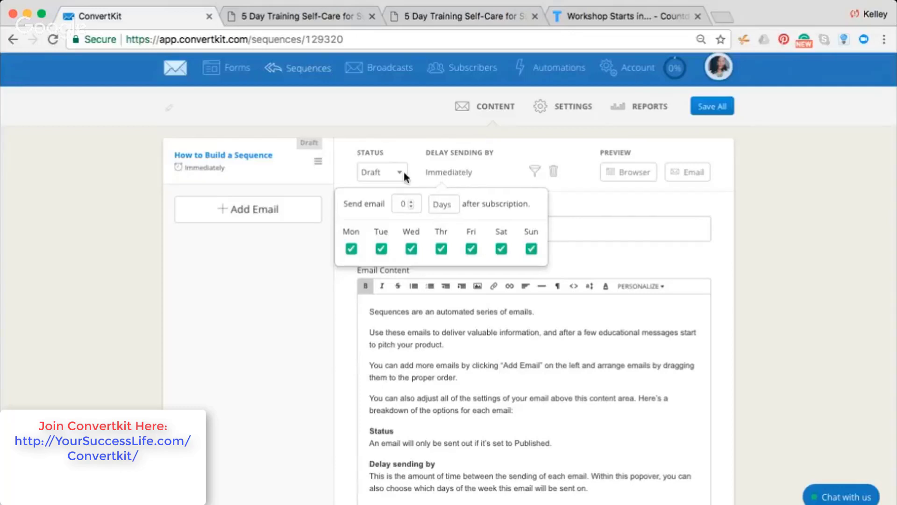
{"action": "left_click", "coordinate": [285, 324]}
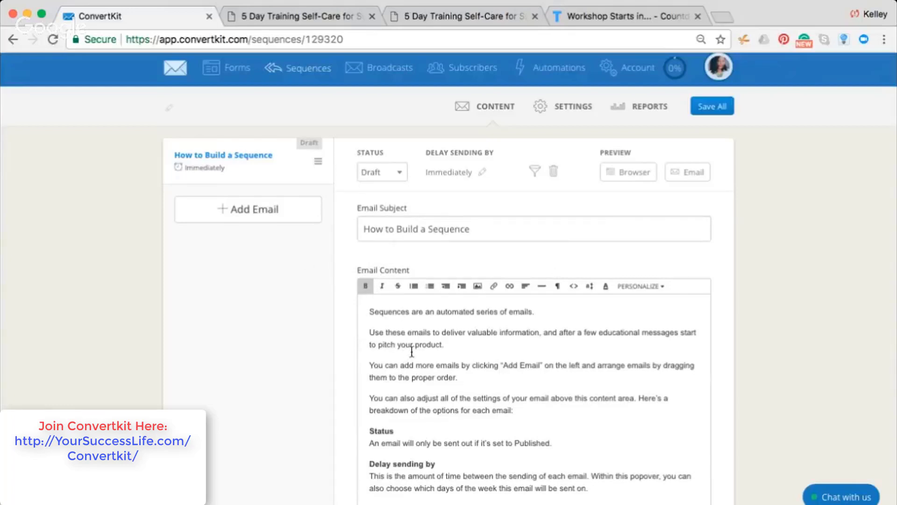
{"action": "triple_click", "coordinate": [438, 230]}
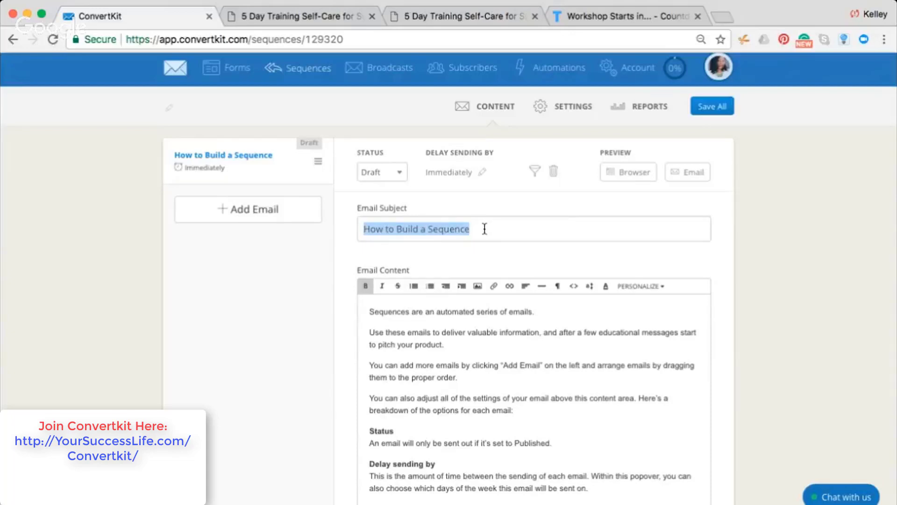
{"action": "left_click_drag", "start_coordinate": [367, 310], "coordinate": [445, 495]}
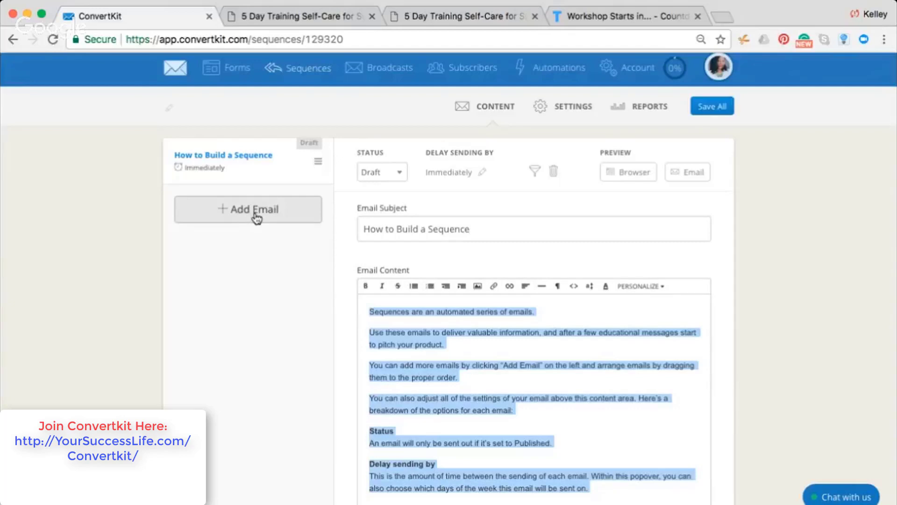
Add a second draft email to the 'Welcome Email' sequence and select its placeholder subject
{"action": "left_click", "coordinate": [229, 214]}
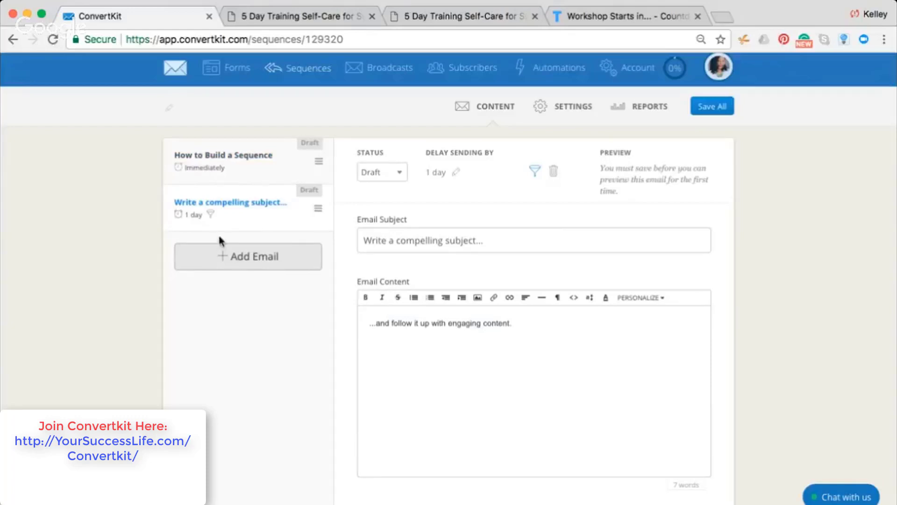
{"action": "triple_click", "coordinate": [437, 241]}
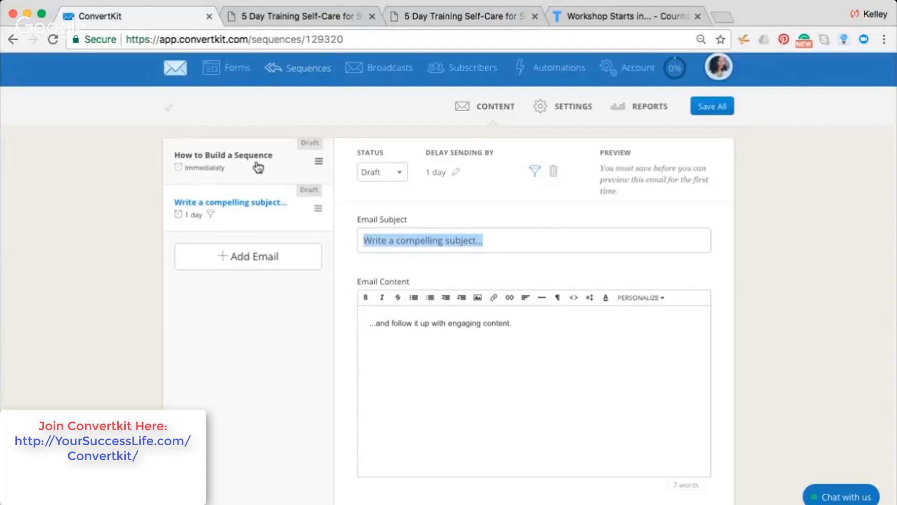
Set the second email's delay to 2 days, exclude Sundays, and add a third email
{"action": "left_click", "coordinate": [439, 174]}
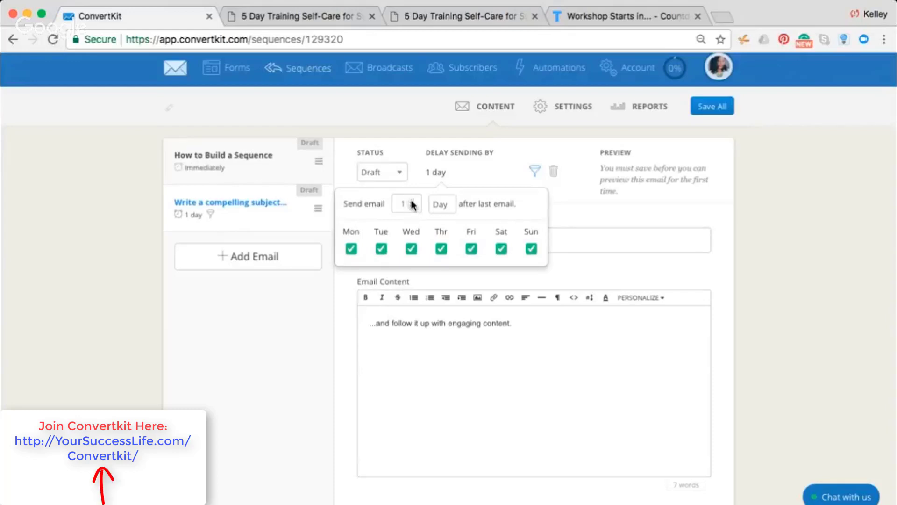
{"action": "left_click", "coordinate": [411, 203]}
{"action": "left_click", "coordinate": [411, 202]}
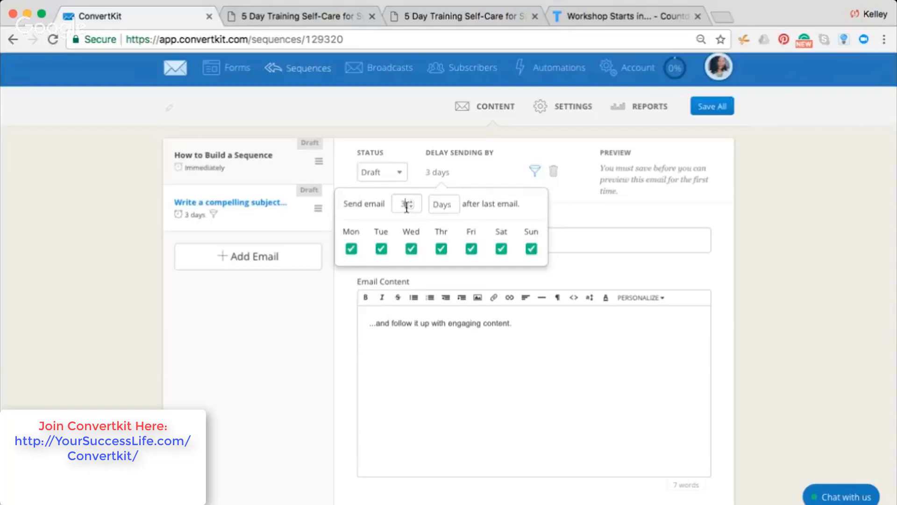
{"action": "left_click", "coordinate": [411, 206]}
{"action": "left_click", "coordinate": [531, 250]}
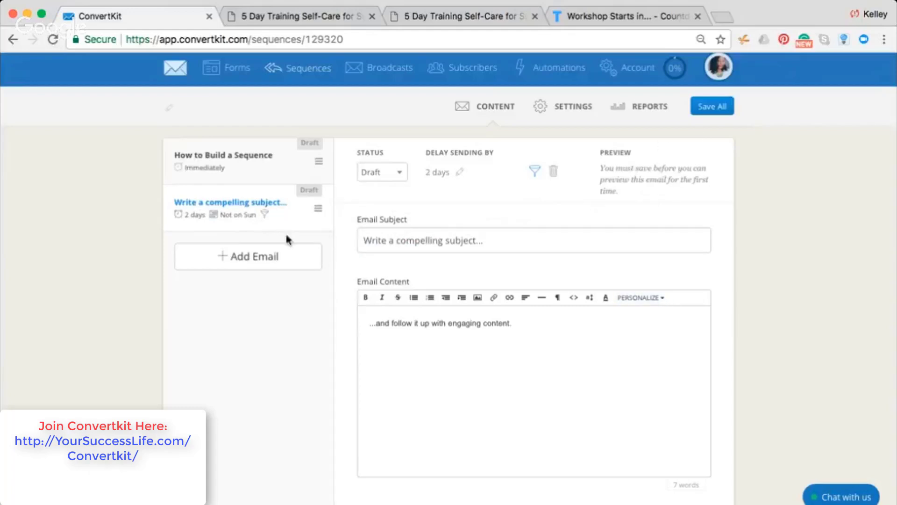
{"action": "left_click", "coordinate": [257, 256]}
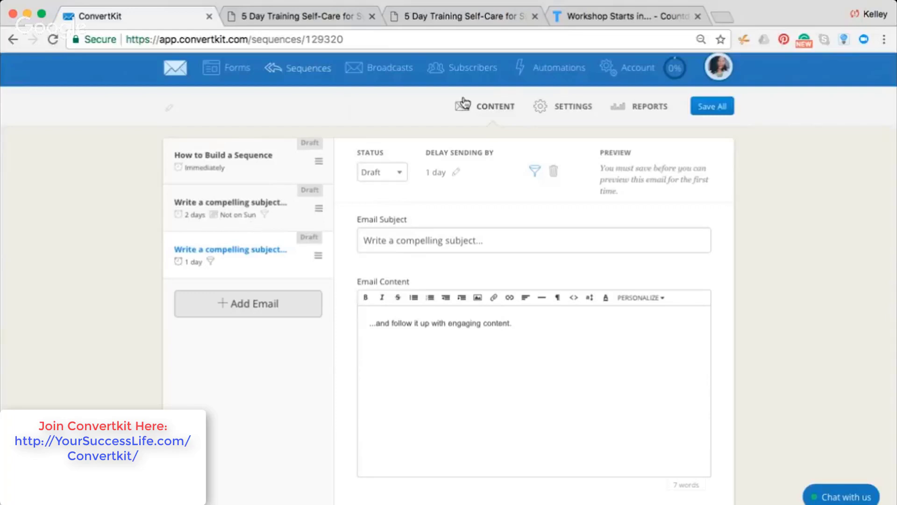
Return to the Sequences list and open the '5 Day Training Self-Care Success Challenge' sequence
{"action": "left_click", "coordinate": [307, 72]}
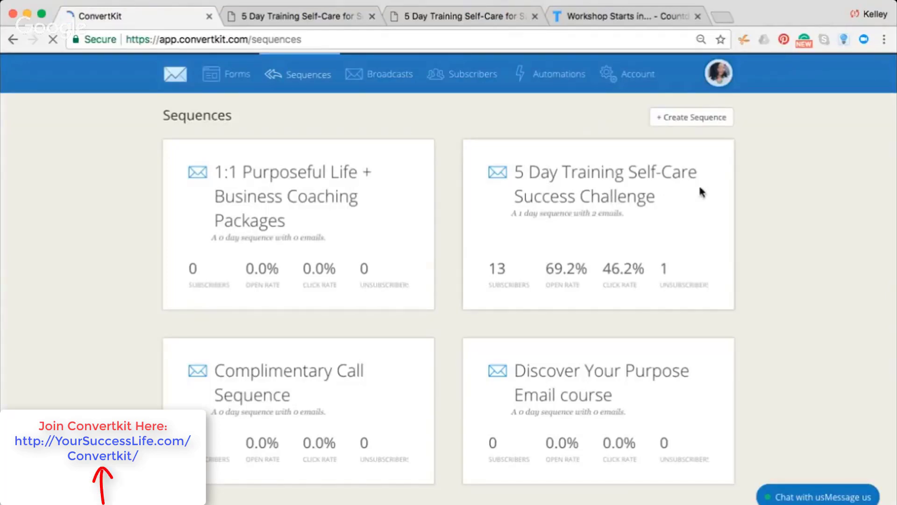
{"action": "left_click", "coordinate": [535, 191]}
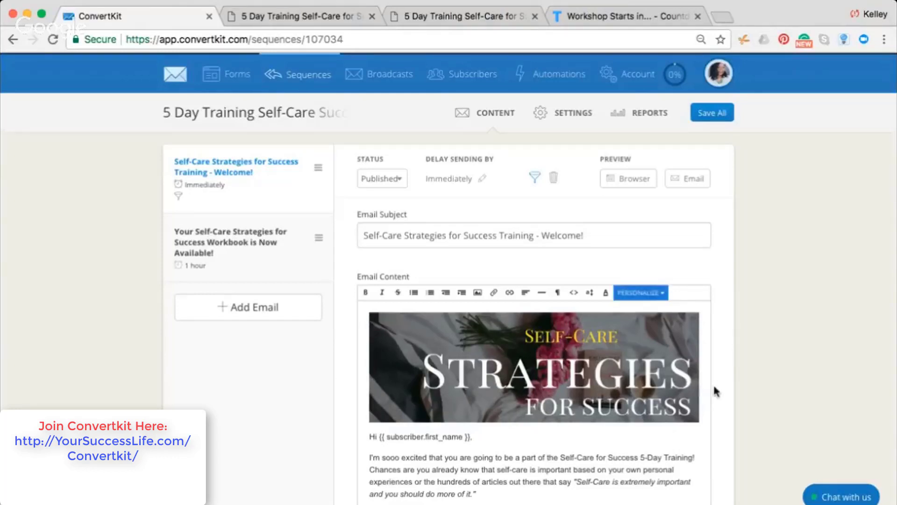
Select the 'Self-Care Strategies for Success' banner image in the published welcome email
{"action": "left_click", "coordinate": [529, 380]}
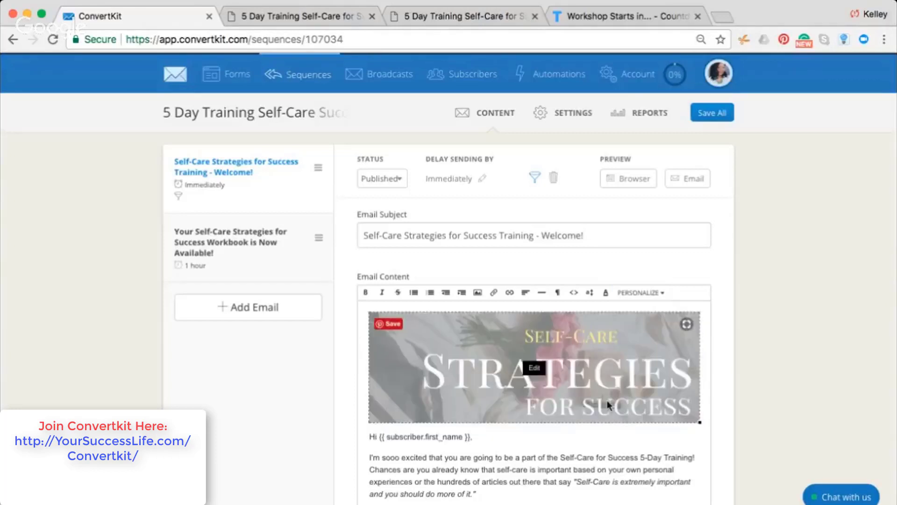
{"action": "left_click", "coordinate": [668, 445]}
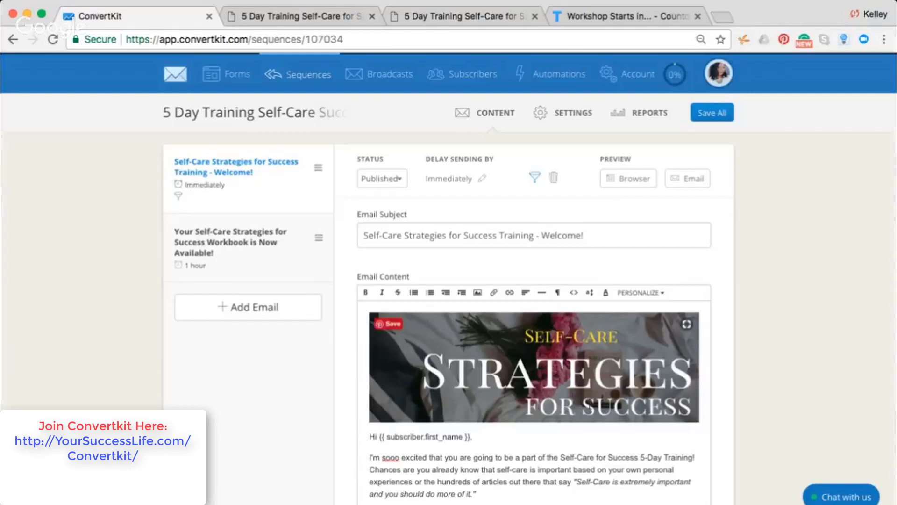
{"action": "left_click", "coordinate": [572, 394]}
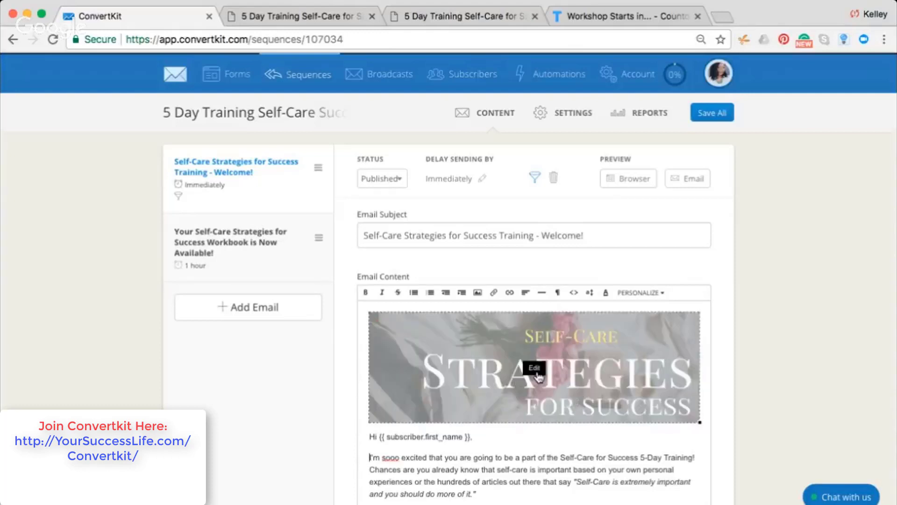
{"action": "left_click", "coordinate": [691, 462]}
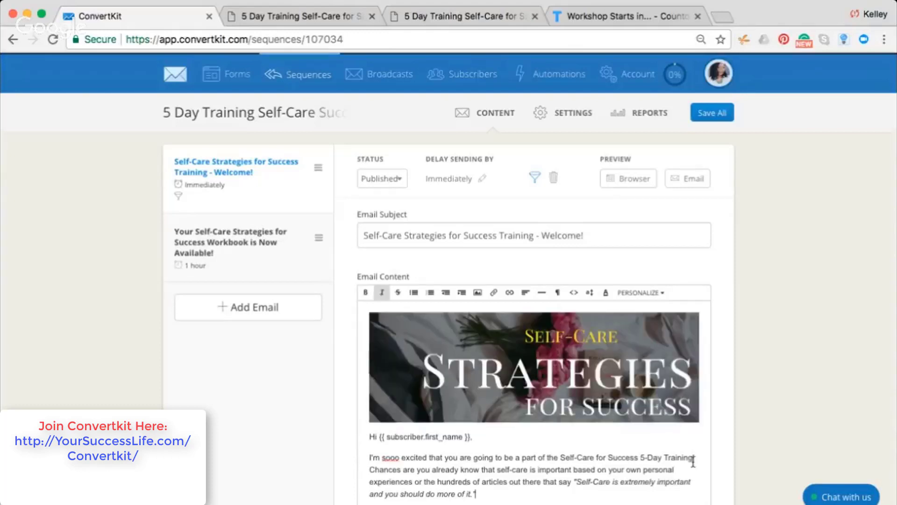
{"action": "scroll", "coordinate": [693, 462], "scroll_direction": "down", "scroll_amount": 1}
{"action": "scroll", "coordinate": [693, 461], "scroll_direction": "down", "scroll_amount": 5}
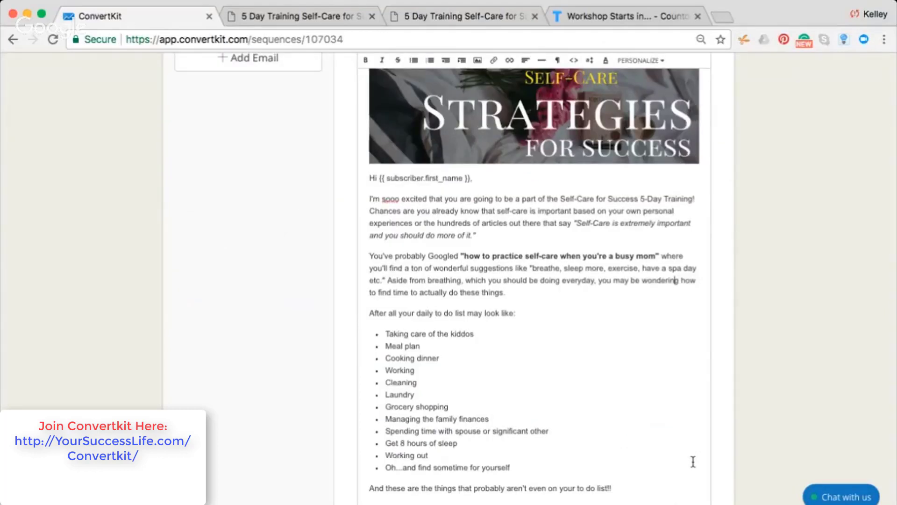
{"action": "key", "text": "Down"}
{"action": "key", "text": "Down"}
{"action": "key", "text": "Down"}
{"action": "key", "text": "Down"}
{"action": "key", "text": "Down"}
{"action": "key", "text": "Up"}
{"action": "key", "text": "Up"}
{"action": "key", "text": "Up"}
{"action": "key", "text": "Up"}
{"action": "key", "text": "Up"}
{"action": "key", "text": "Up"}
{"action": "key", "text": "Up"}
{"action": "key", "text": "Home"}
{"action": "left_click_drag", "start_coordinate": [687, 247], "coordinate": [685, 18]}
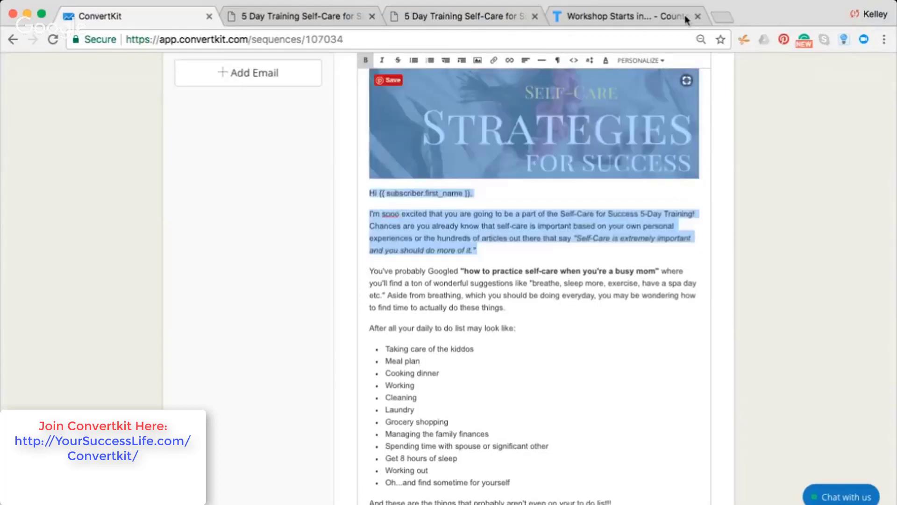
{"action": "left_click_drag", "start_coordinate": [675, 470], "coordinate": [675, 504]}
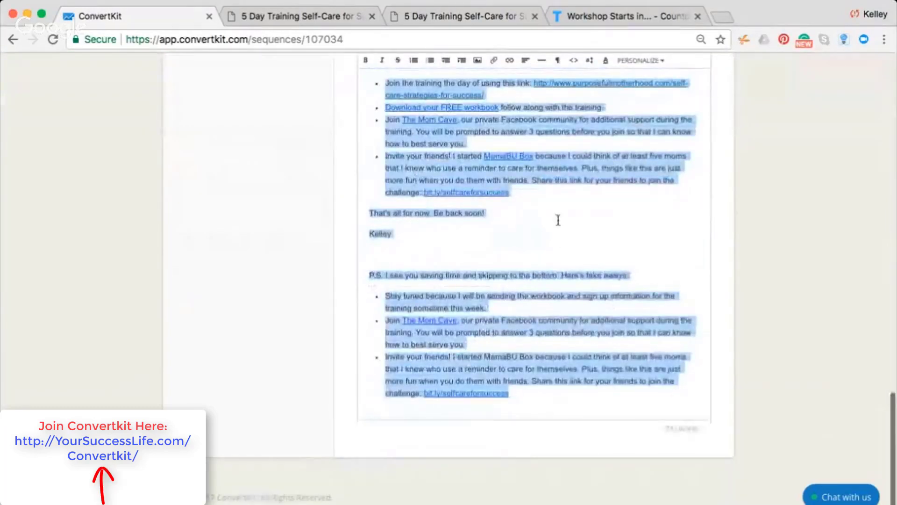
{"action": "left_click", "coordinate": [556, 218]}
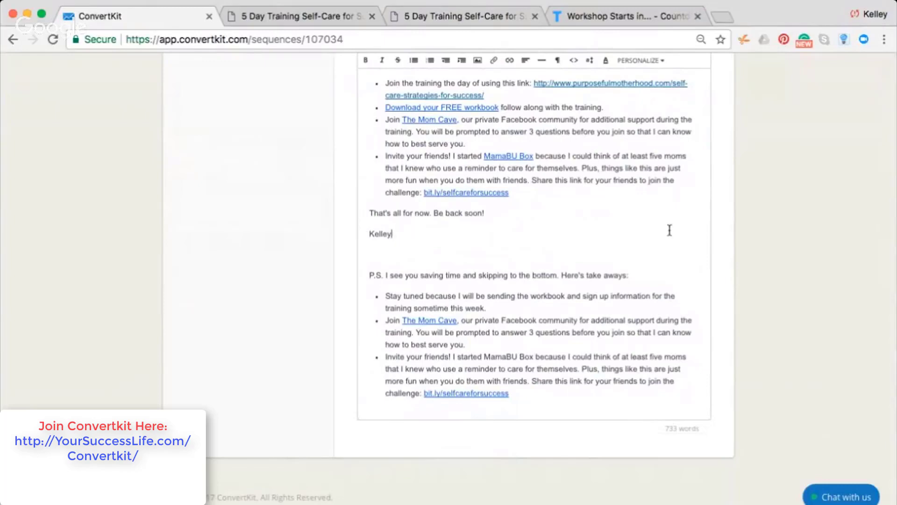
{"action": "left_click_drag", "start_coordinate": [673, 230], "coordinate": [255, 273]}
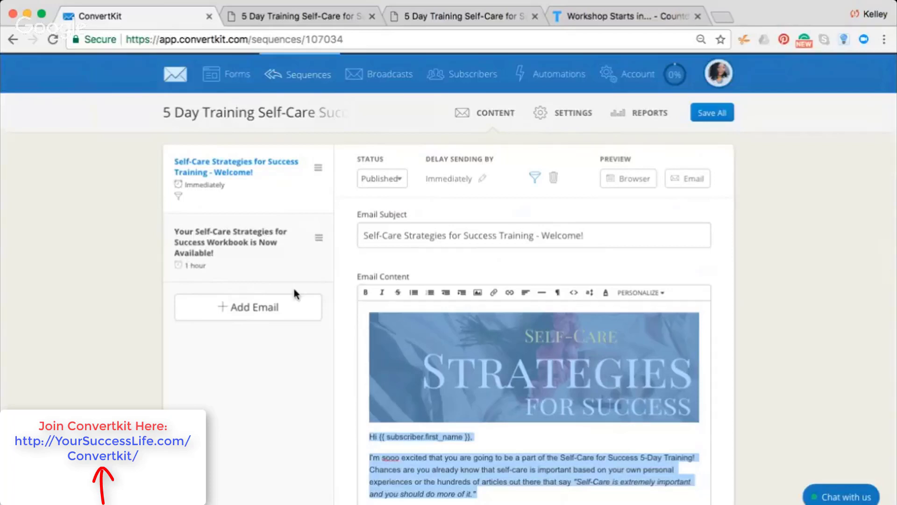
Create a new broadcast draft from the Broadcasts page, starting at its All Subscribers recipient step
{"action": "left_click", "coordinate": [374, 78]}
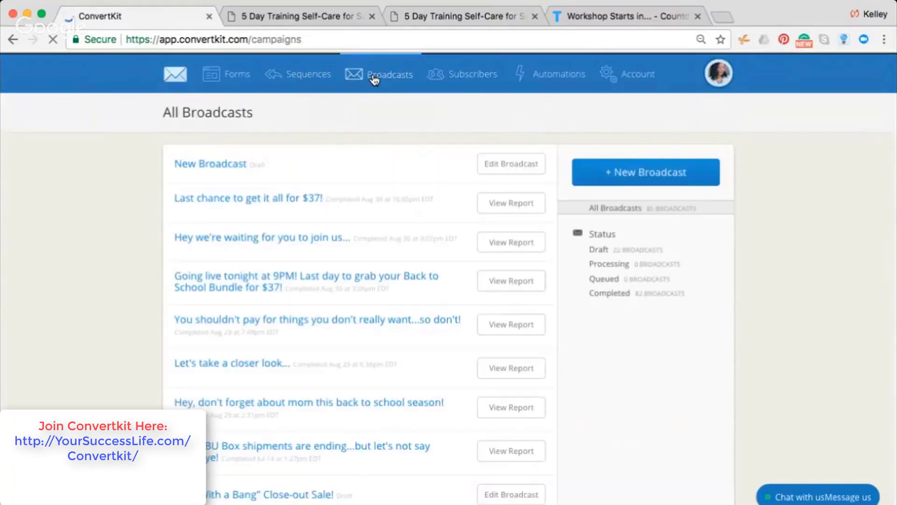
{"action": "left_click", "coordinate": [625, 180]}
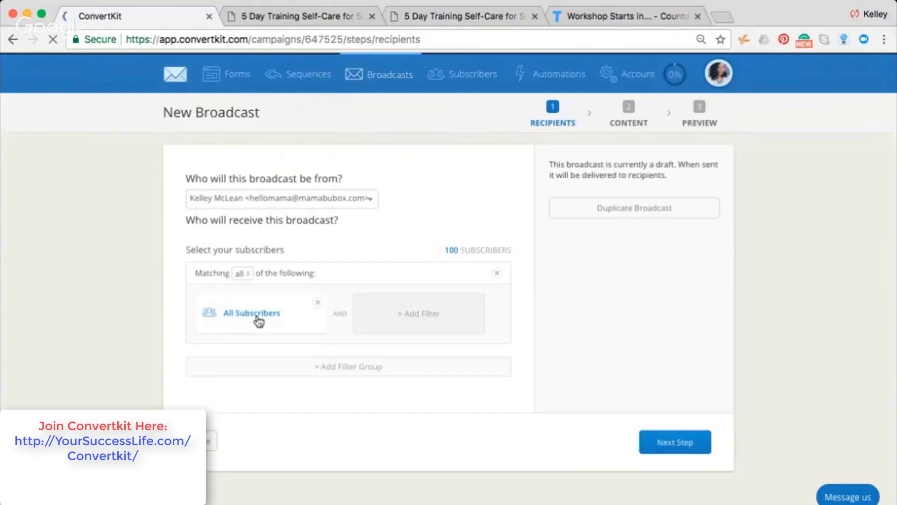
Set the recipient filter to Subscribed to > Sequences > '5 Day Training Self-Care Success Challenge' and apply it
{"action": "left_click", "coordinate": [257, 318]}
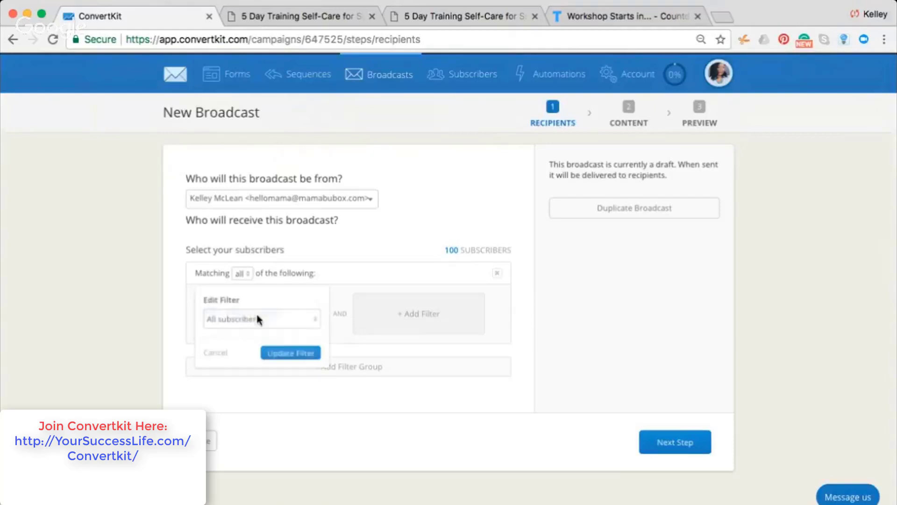
{"action": "left_click", "coordinate": [276, 320]}
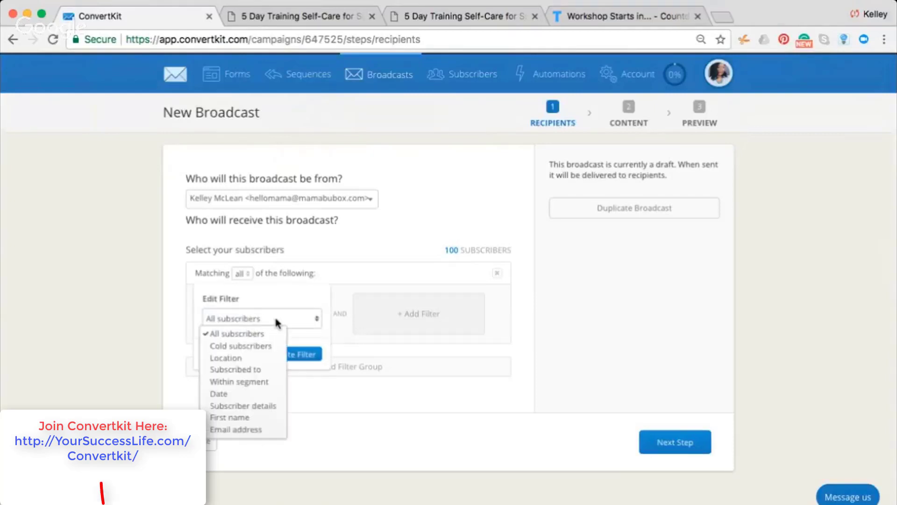
{"action": "left_click", "coordinate": [249, 371]}
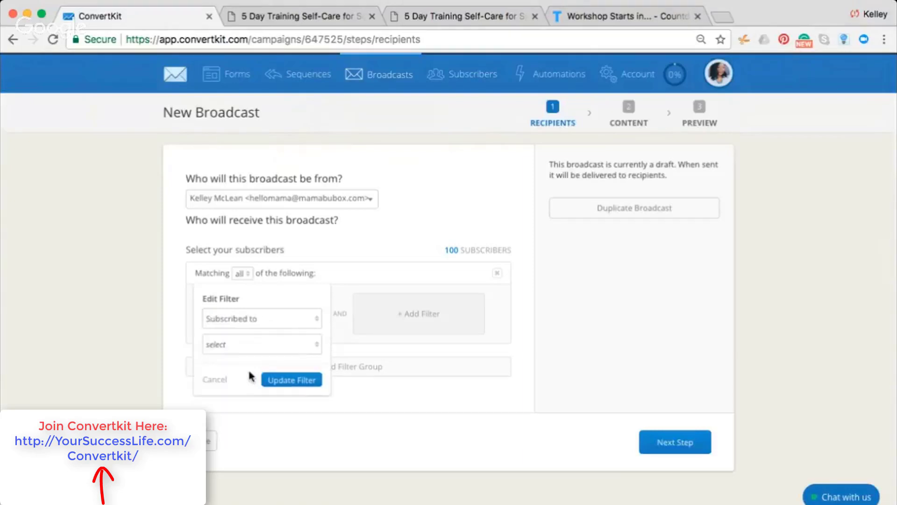
{"action": "left_click", "coordinate": [253, 341]}
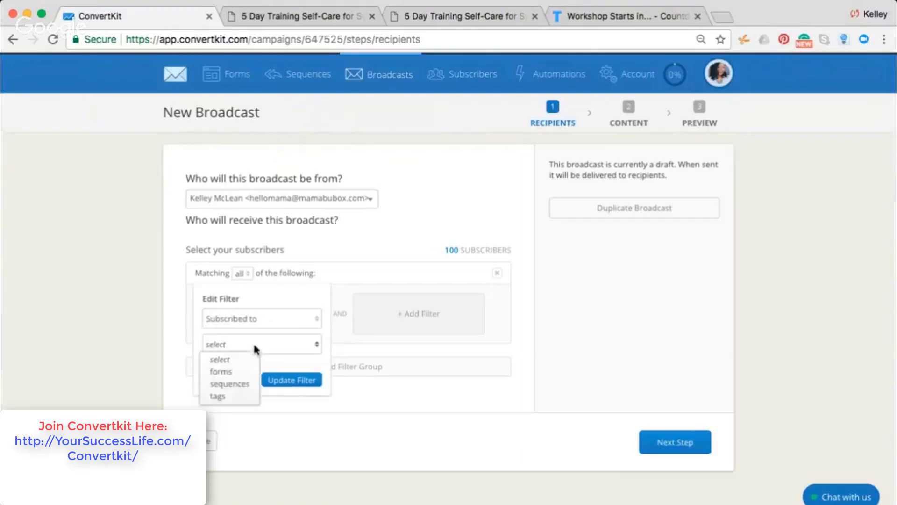
{"action": "left_click", "coordinate": [248, 385]}
{"action": "left_click", "coordinate": [267, 365]}
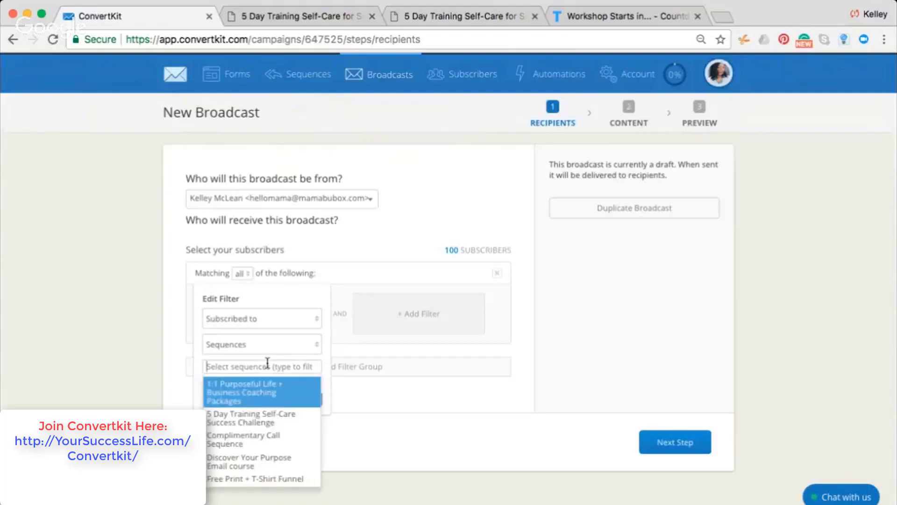
{"action": "left_click", "coordinate": [274, 418]}
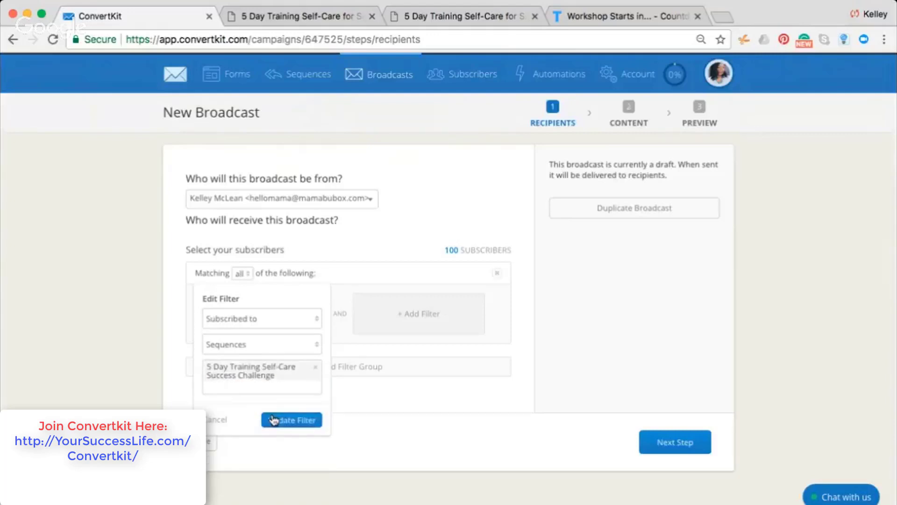
{"action": "left_click", "coordinate": [274, 419]}
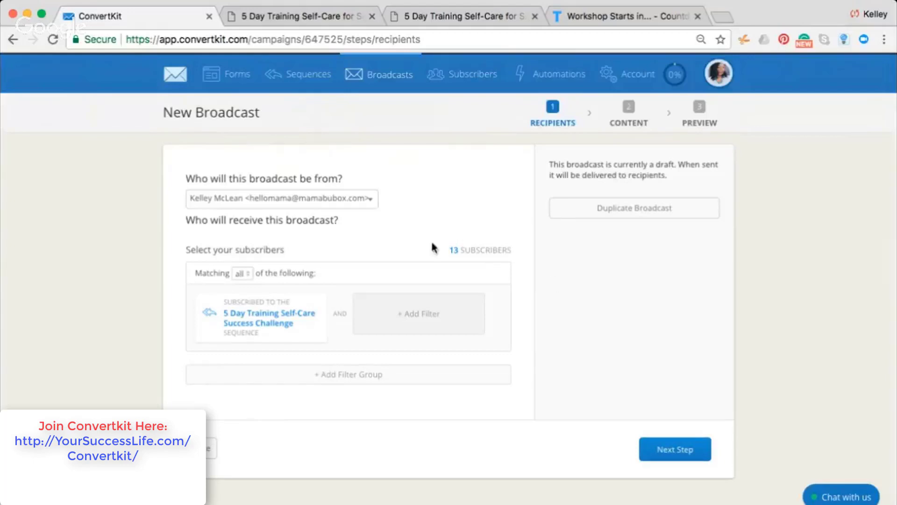